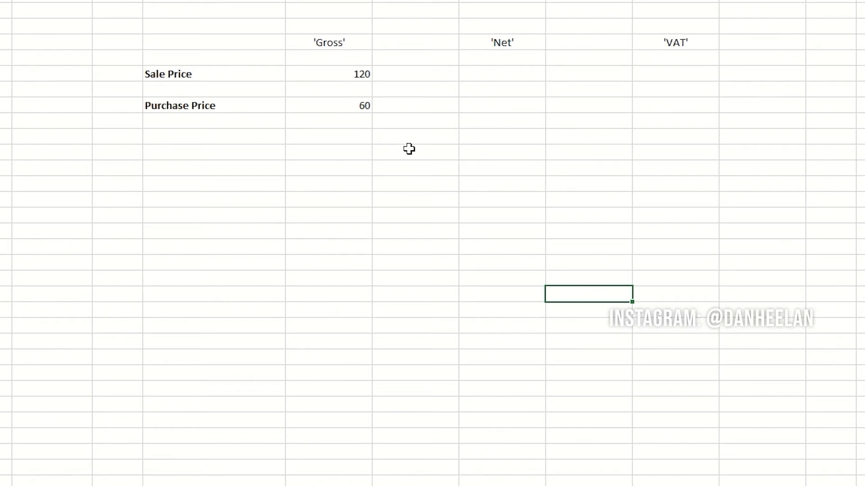
Step: Enter =60/1.2 in the Purchase Price VAT cell by mistake, then clear it
click(669, 102)
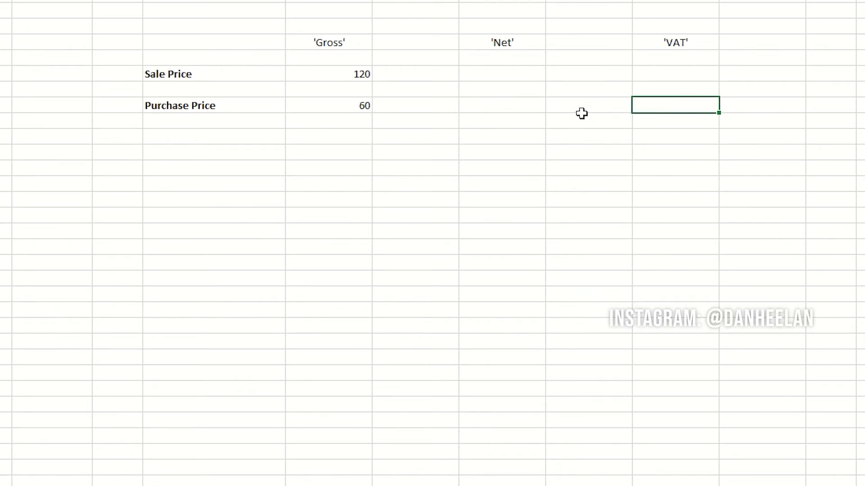
text(=)
text(60/1.2)
key(Return)
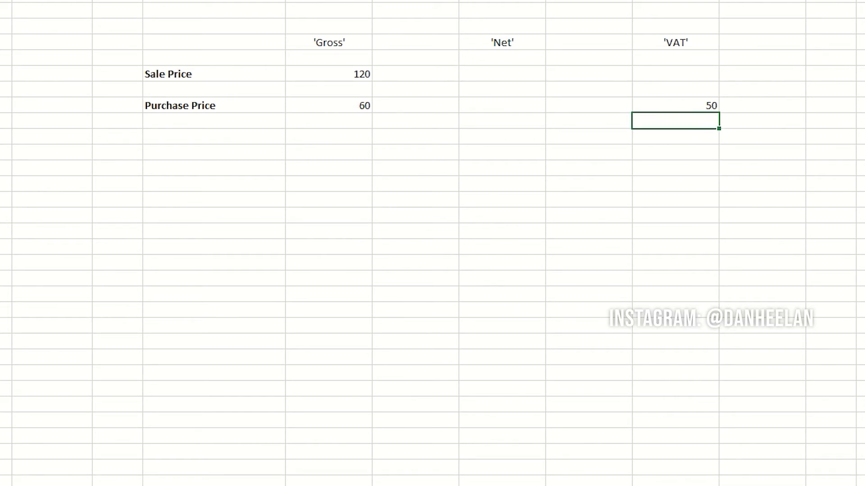
click(675, 105)
key(Delete)
Step: Enter =60/1.2 in the Purchase Price Net cell, giving 50
click(502, 105)
drag(343, 43, 341, 104)
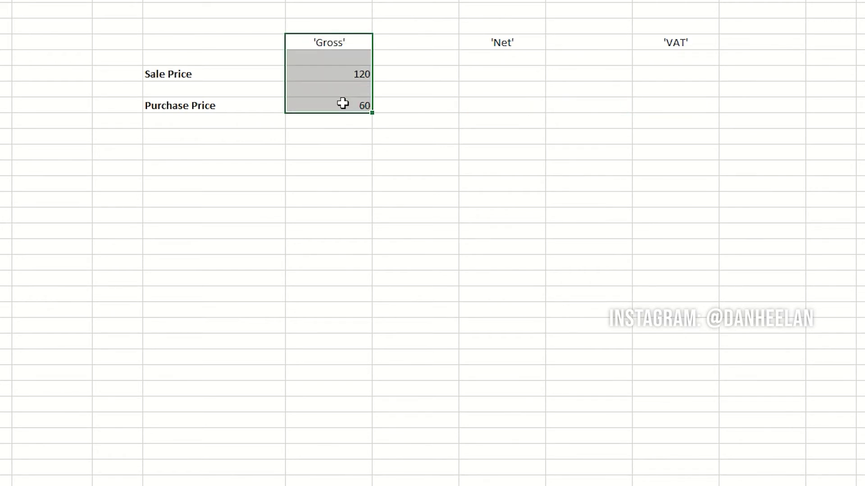
click(355, 42)
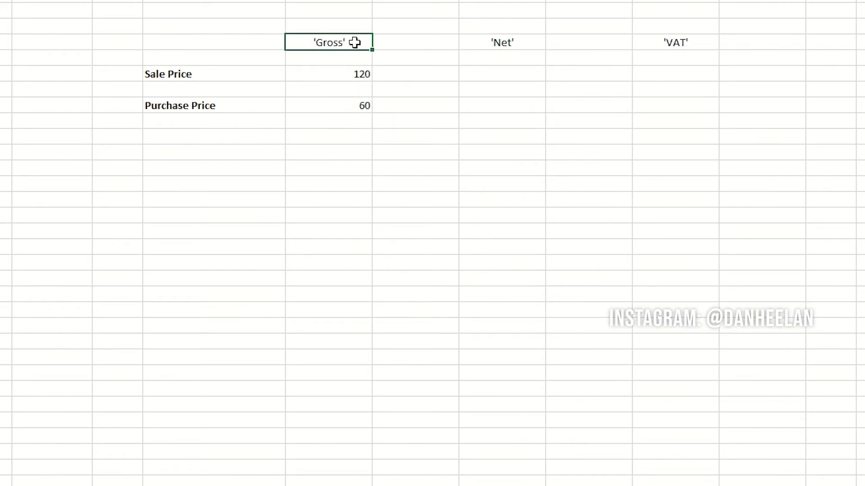
click(506, 106)
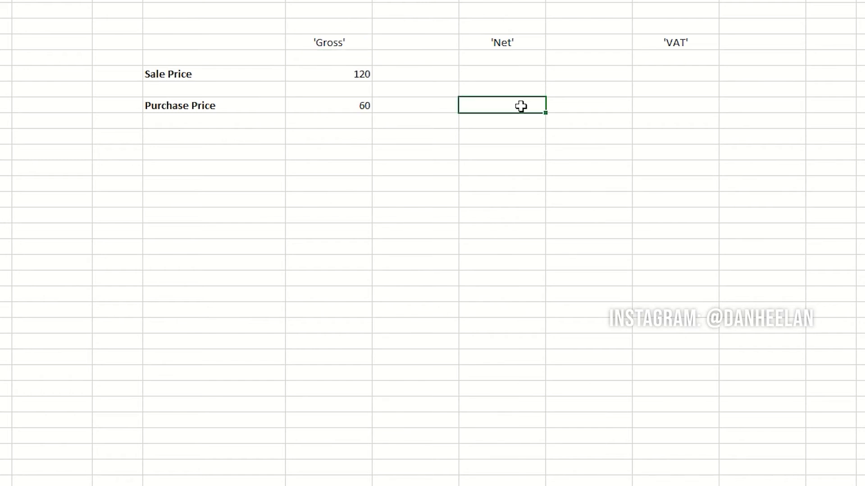
text(=60/1.2)
key(Return)
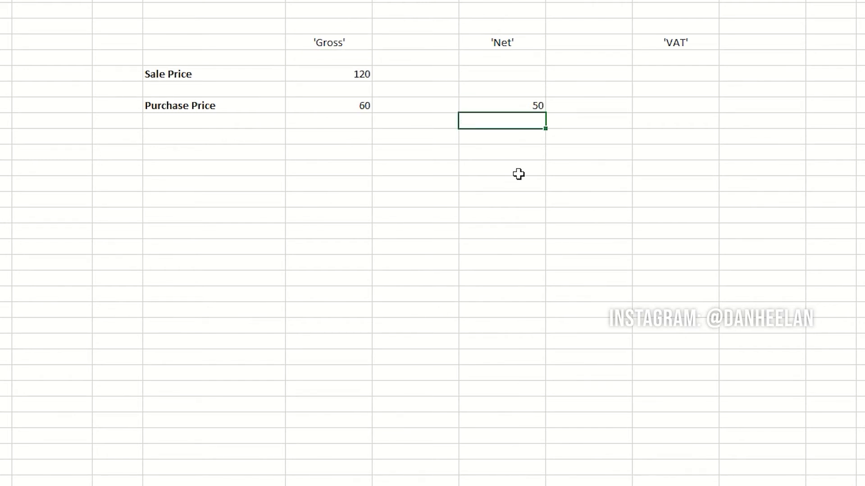
Step: Enter =60/6 in the Purchase Price VAT cell, giving 10
click(696, 105)
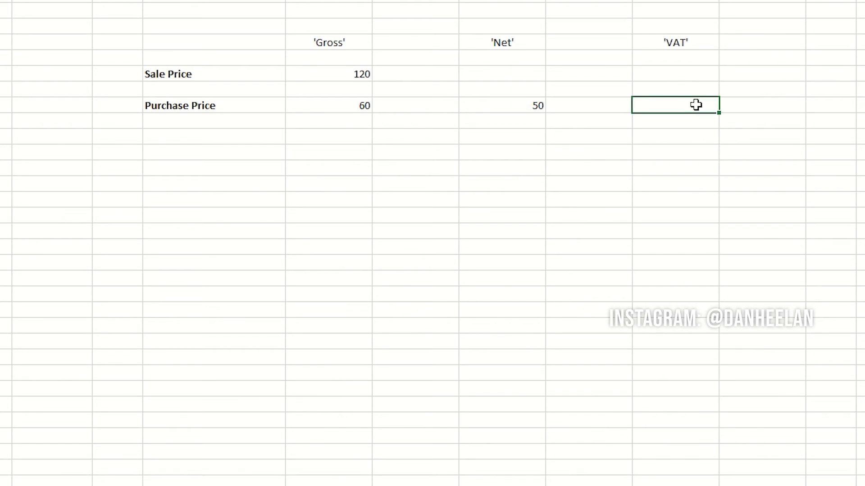
text(=60/6)
key(Return)
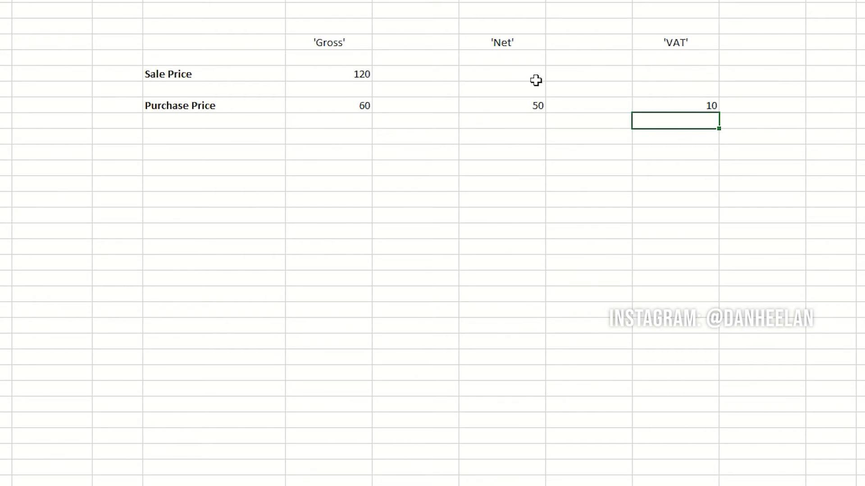
click(506, 74)
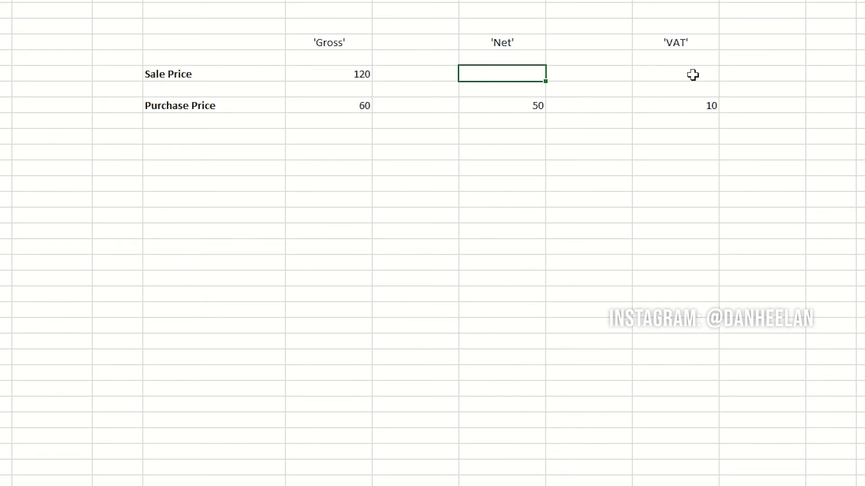
Step: Enter =120/6 for Sale Price VAT (20) and =120/1.2 for its Net (100)
click(670, 75)
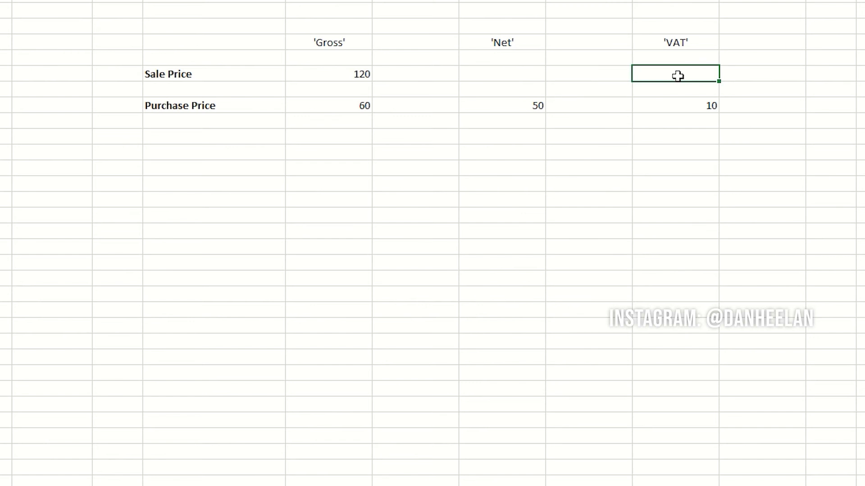
text(=120/6)
key(Return)
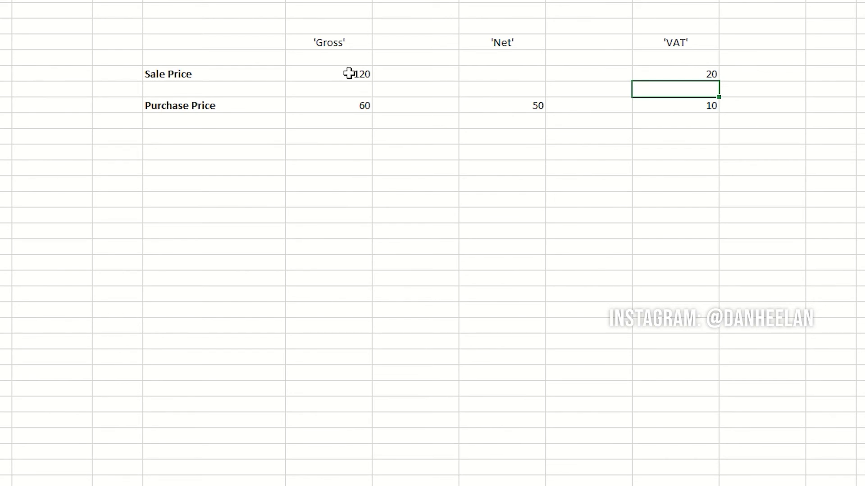
click(504, 74)
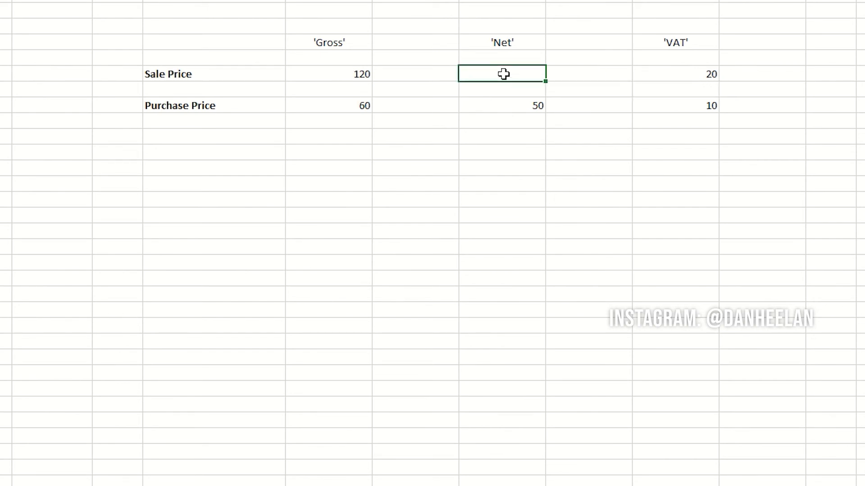
text(=120/1.2)
key(Return)
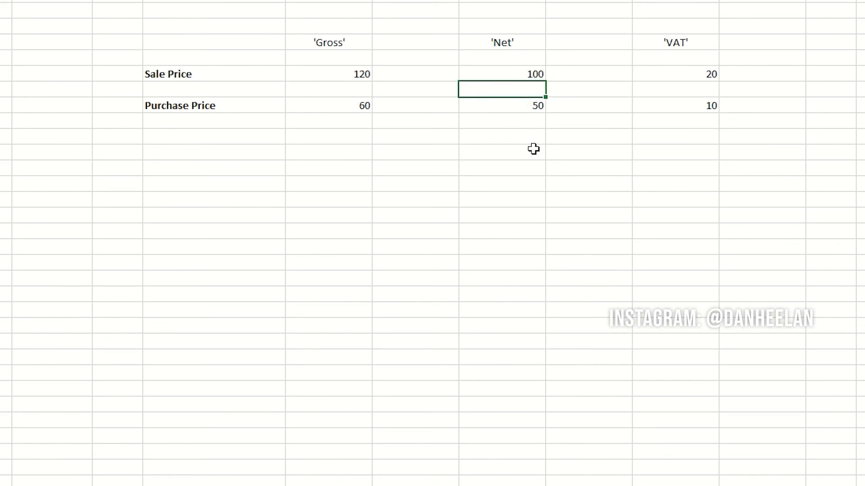
click(513, 136)
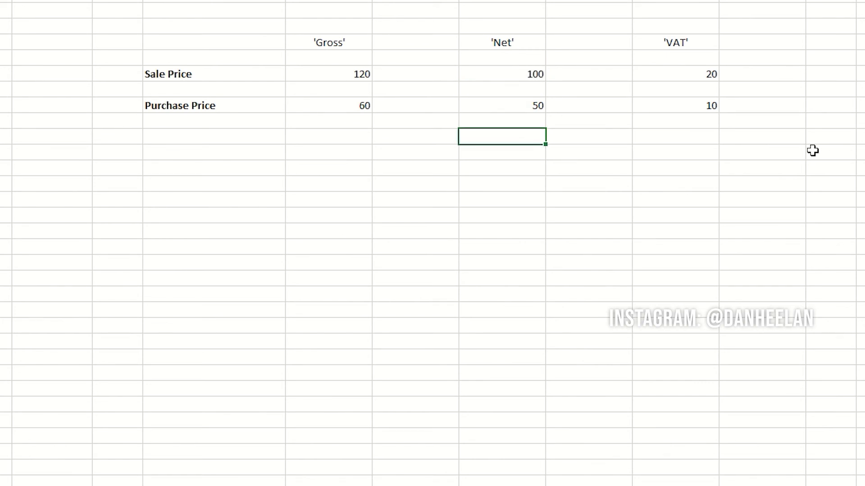
text(=100-50)
Step: Enter the net profit =100-50 below the prices and make it bold
key(Return)
key(Up)
key(ctrl+b)
Step: Enter the gross profit as sale minus purchase gross (=F6-F8), giving 60
click(340, 137)
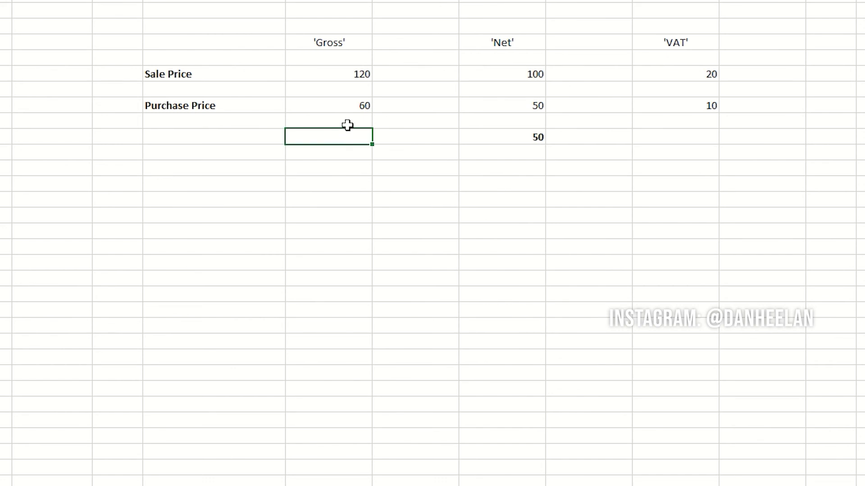
text(=)
click(351, 74)
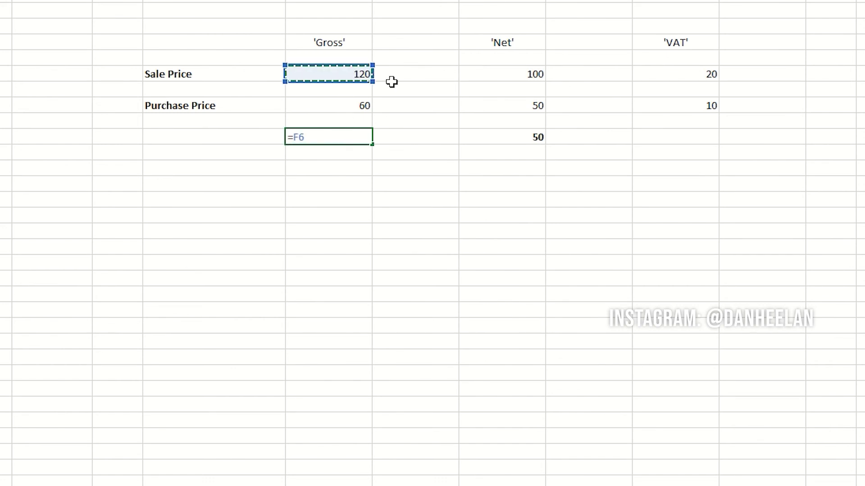
text(-)
click(364, 102)
key(Return)
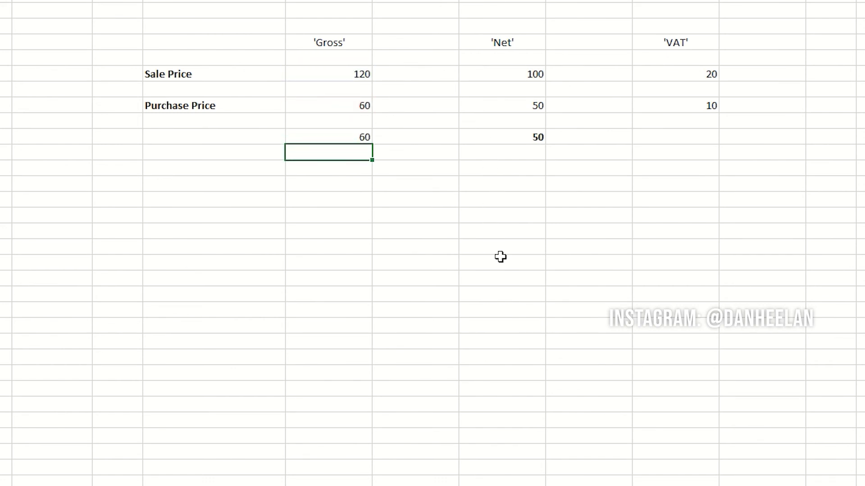
key(Up)
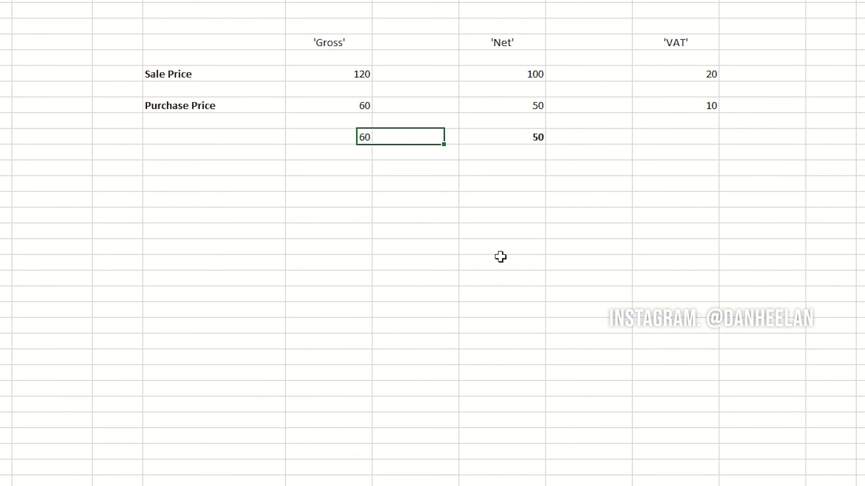
key(Right)
key(Right)
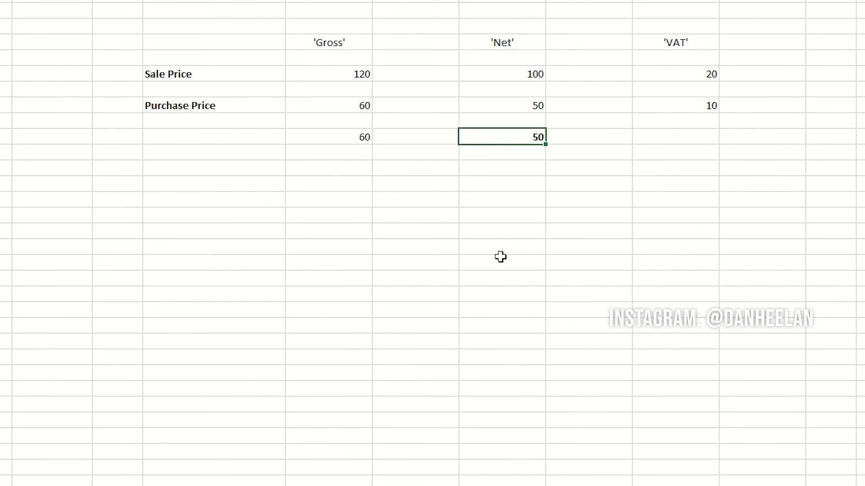
key(Right)
key(Right)
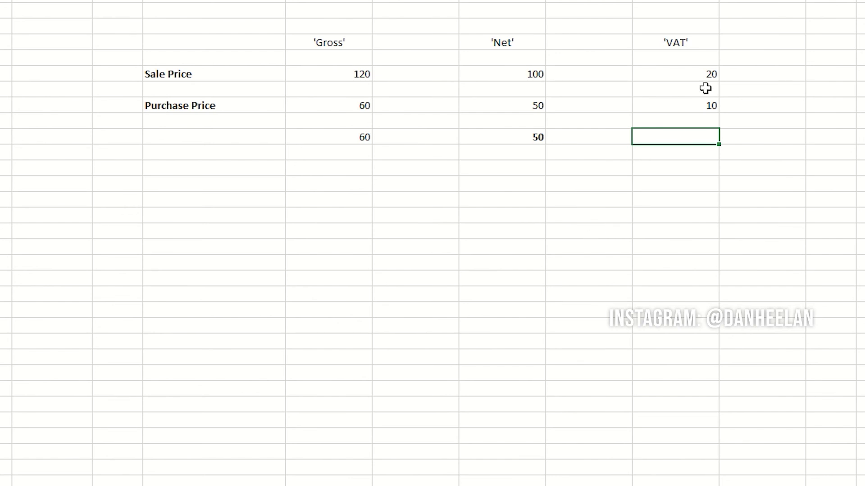
Step: Enter the VAT profit as sale minus purchase VAT (=J6-J8), giving 10
click(710, 73)
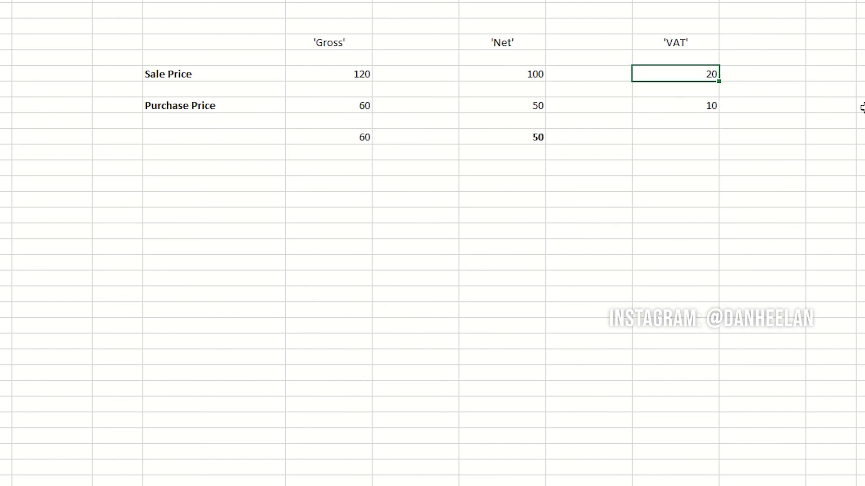
key(Down)
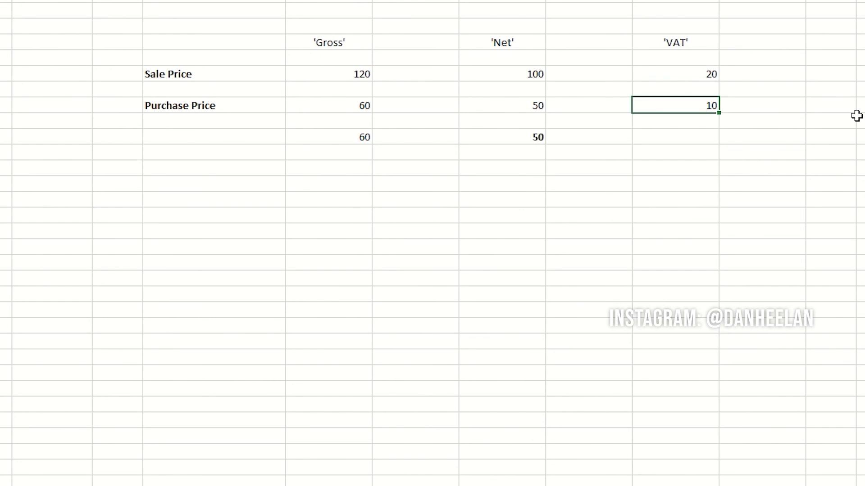
key(Down)
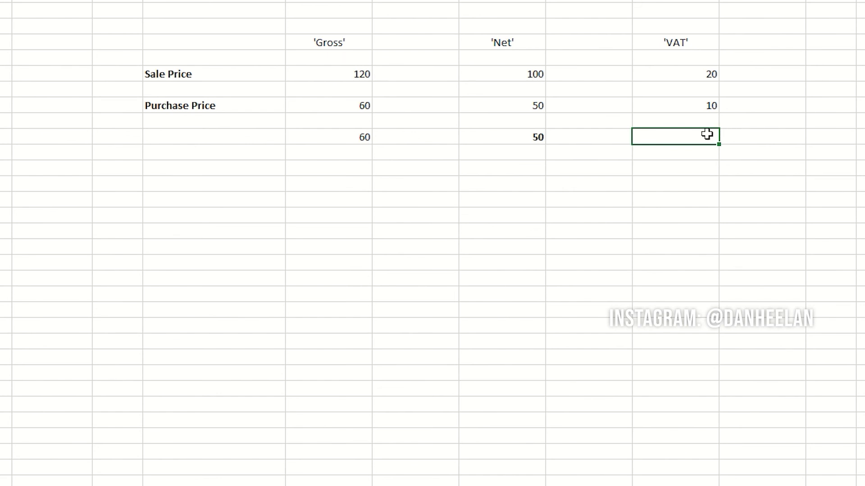
text(=)
click(707, 78)
text(-)
click(707, 106)
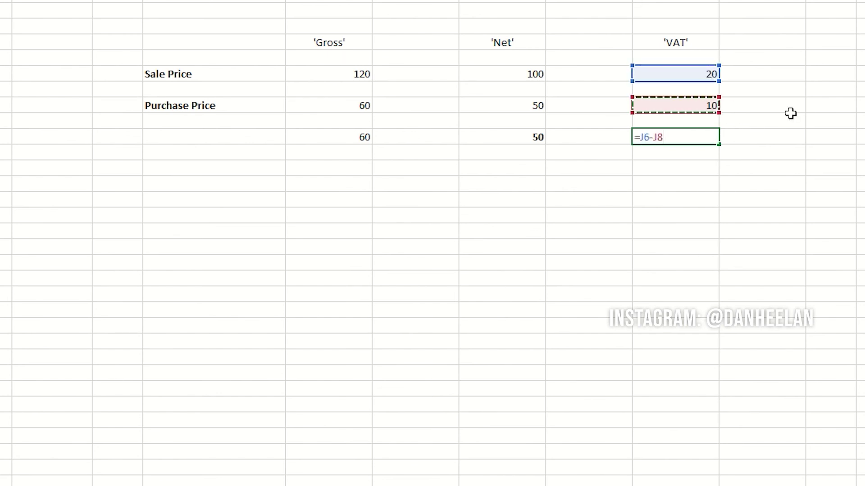
key(Return)
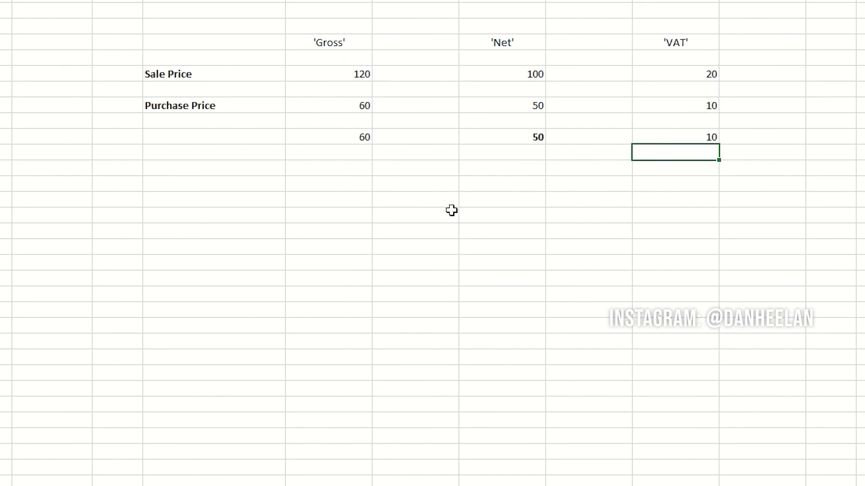
drag(500, 42, 500, 153)
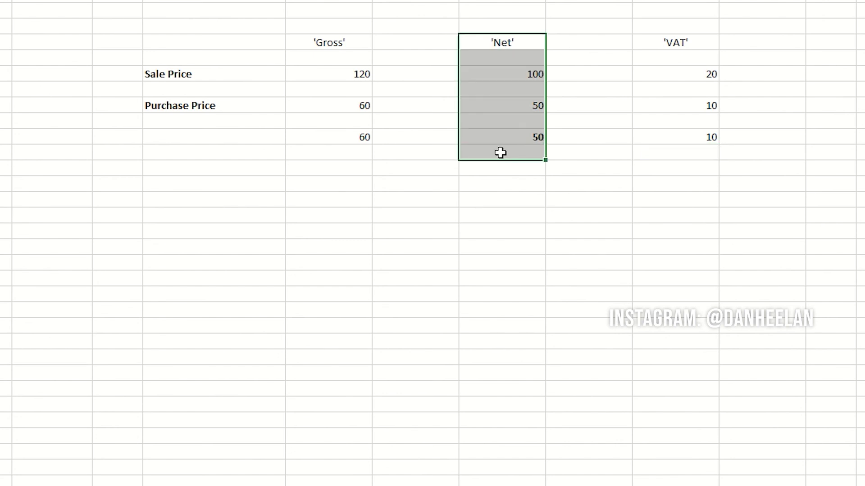
Step: Beside Gross, enter =100*1.2 for Sale Price and =50*1.2 for Purchase Price
click(362, 76)
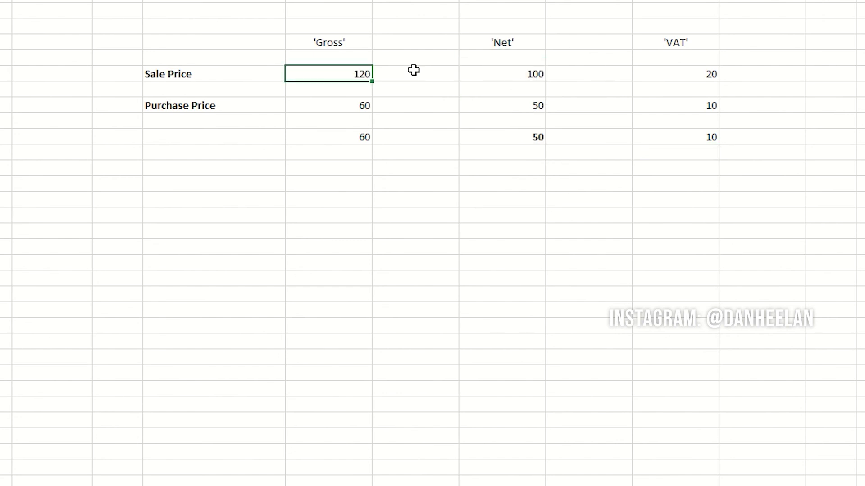
click(445, 71)
text(=)
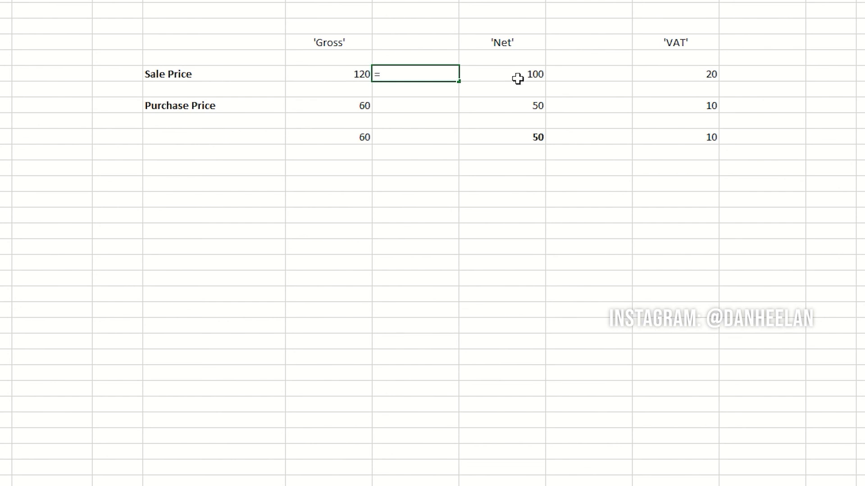
text(100*1.2)
key(Return)
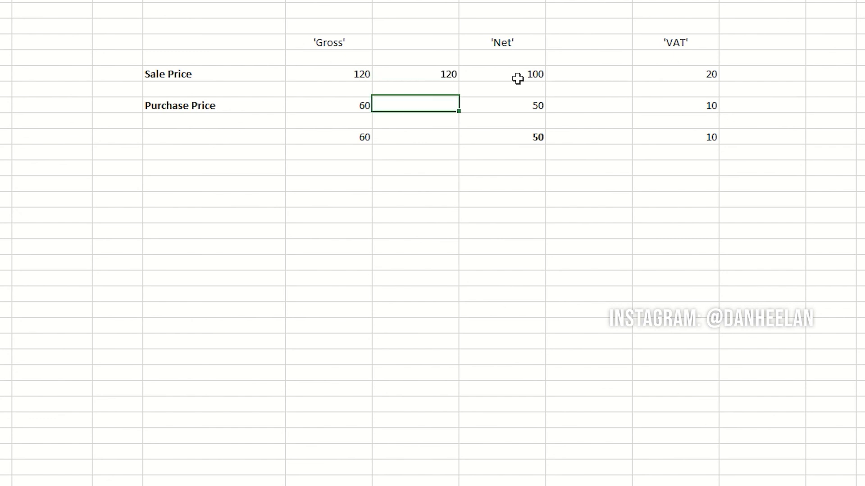
text(=50*)
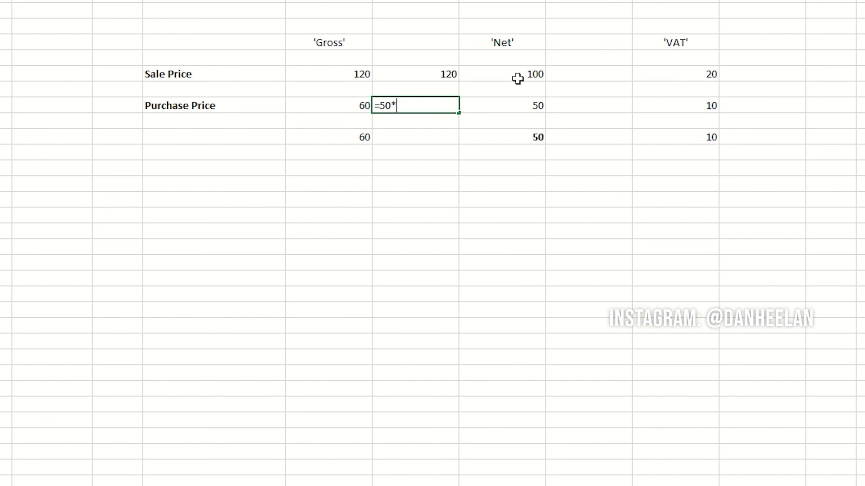
text(1.2)
key(Return)
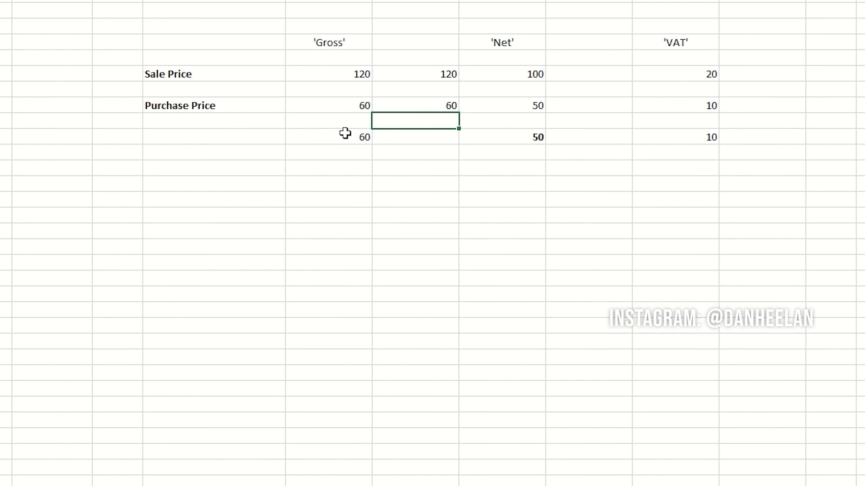